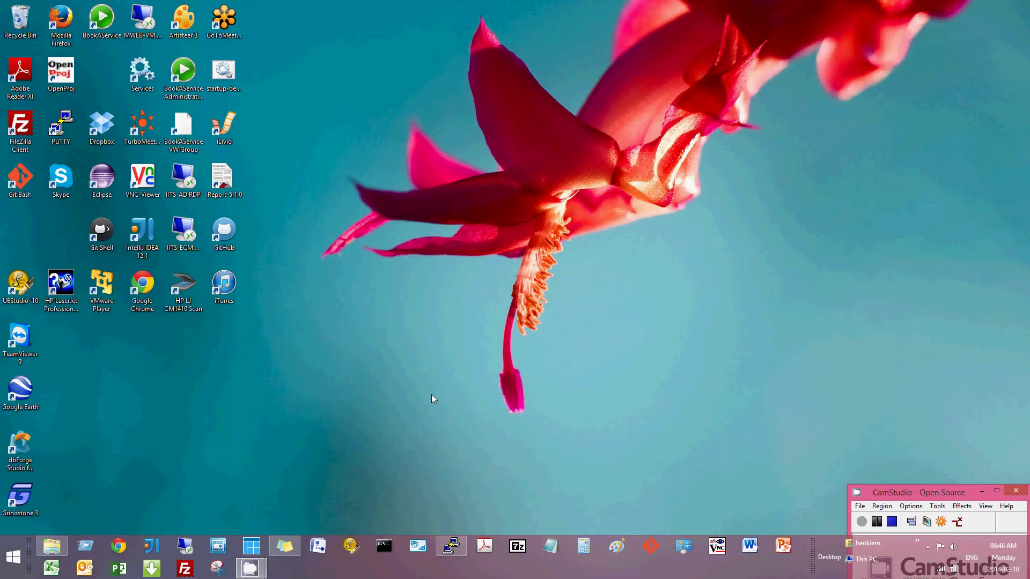
Open FNB Example.csv from the BankStatements folder in Excel.
click(53, 546)
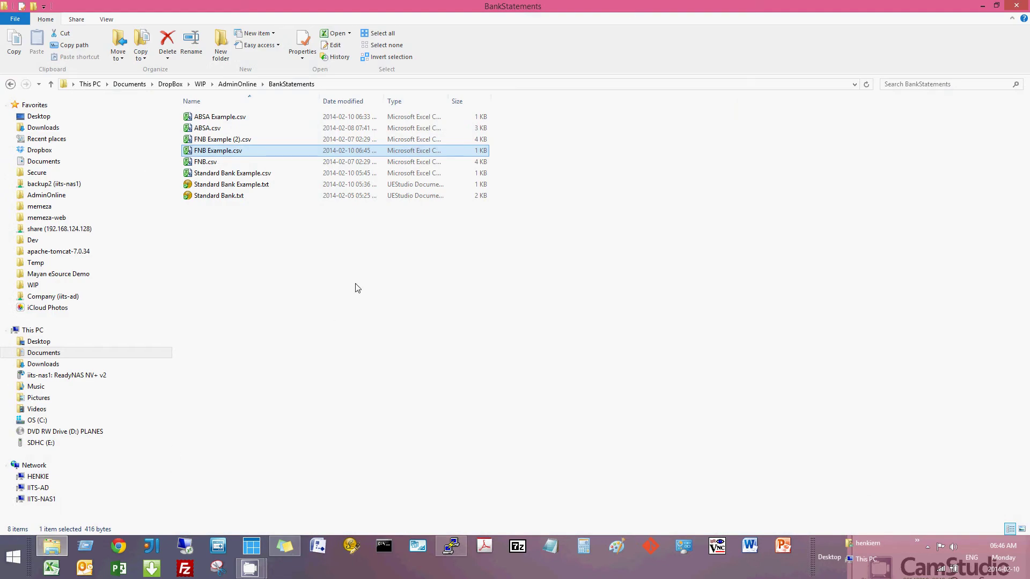
click(208, 163)
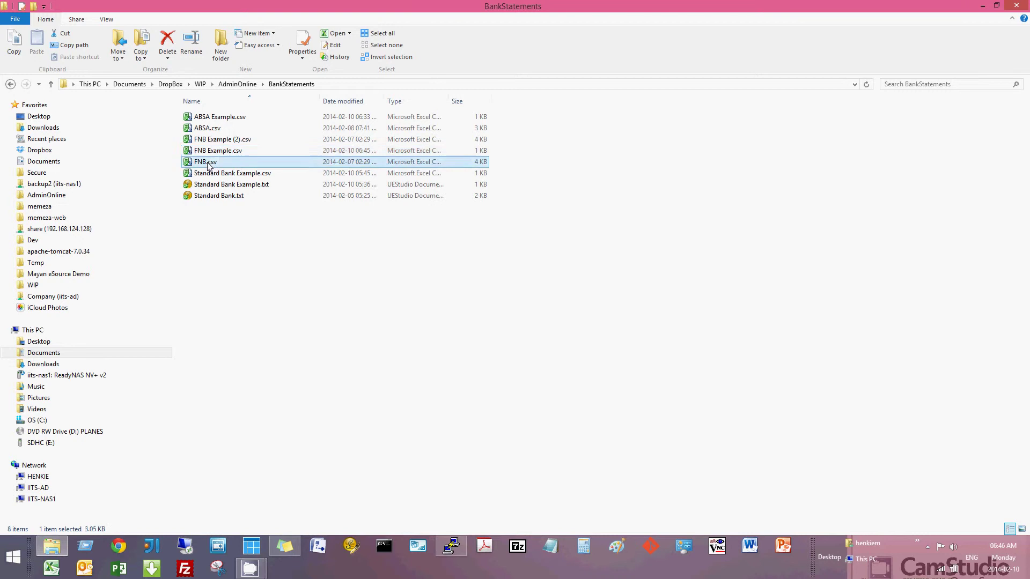
click(208, 152)
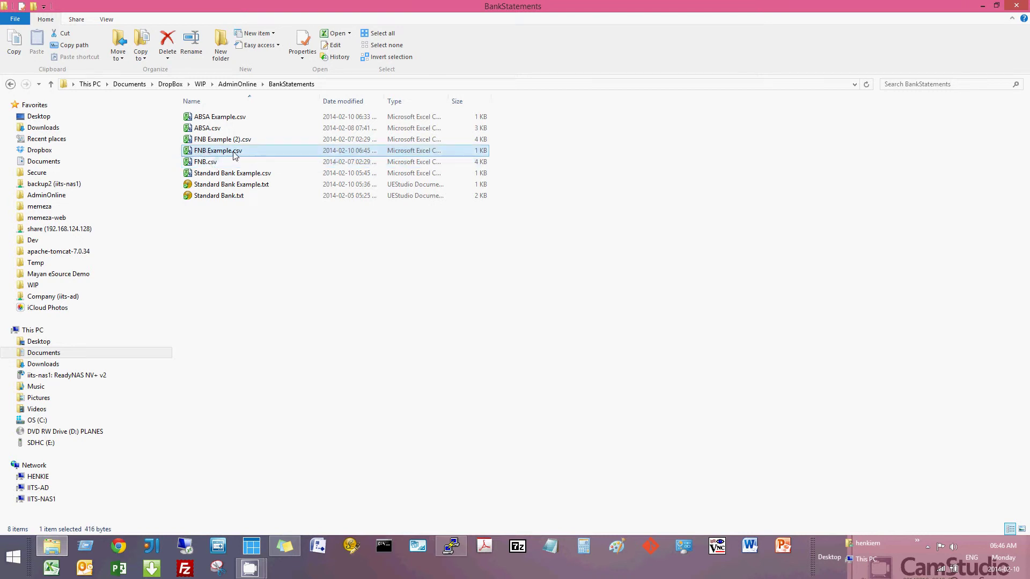
double_click(203, 152)
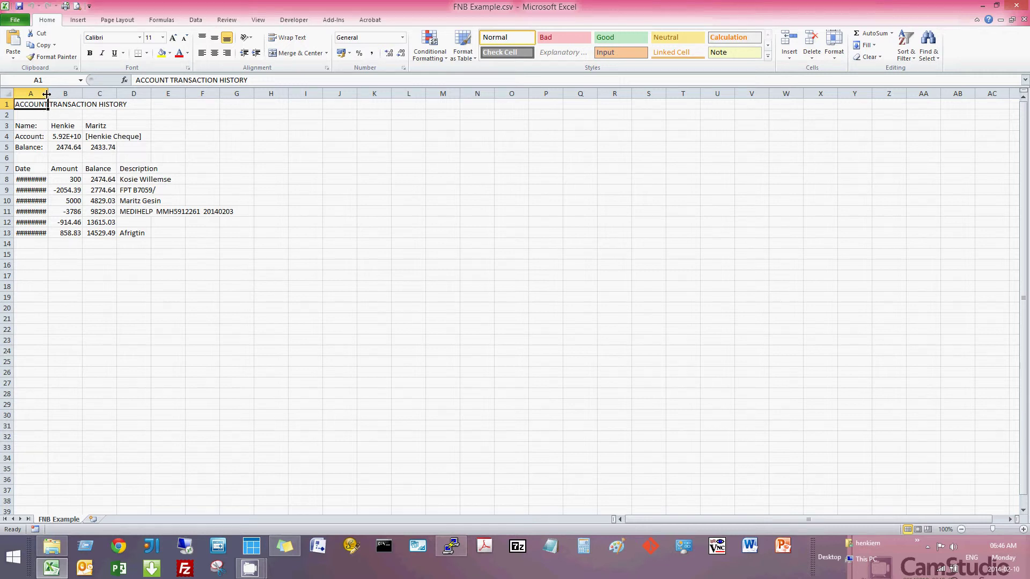
Widen column A so the transaction dates show as 2014-02-04 and 2014-02-03.
drag(47, 94, 64, 94)
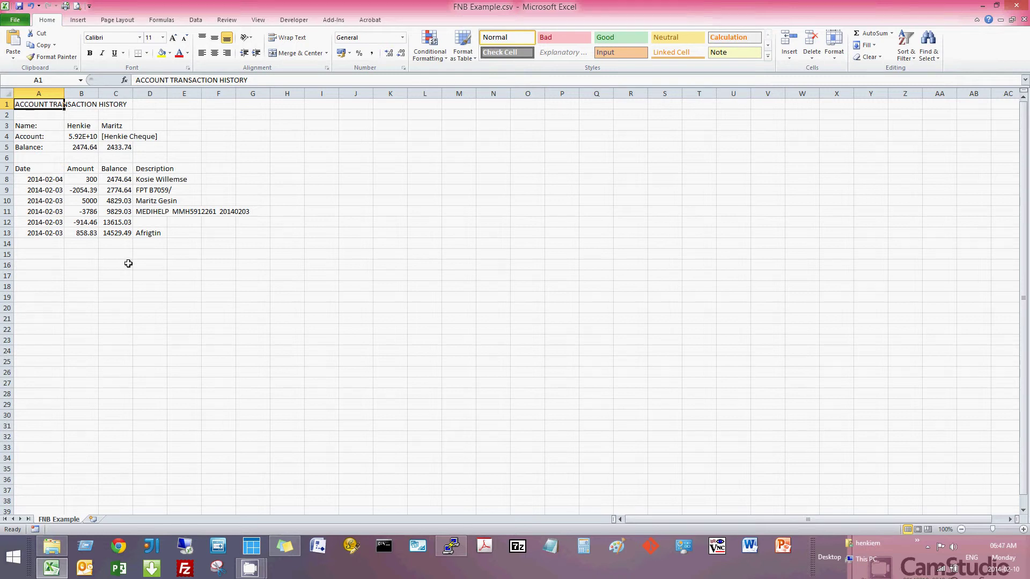
click(43, 116)
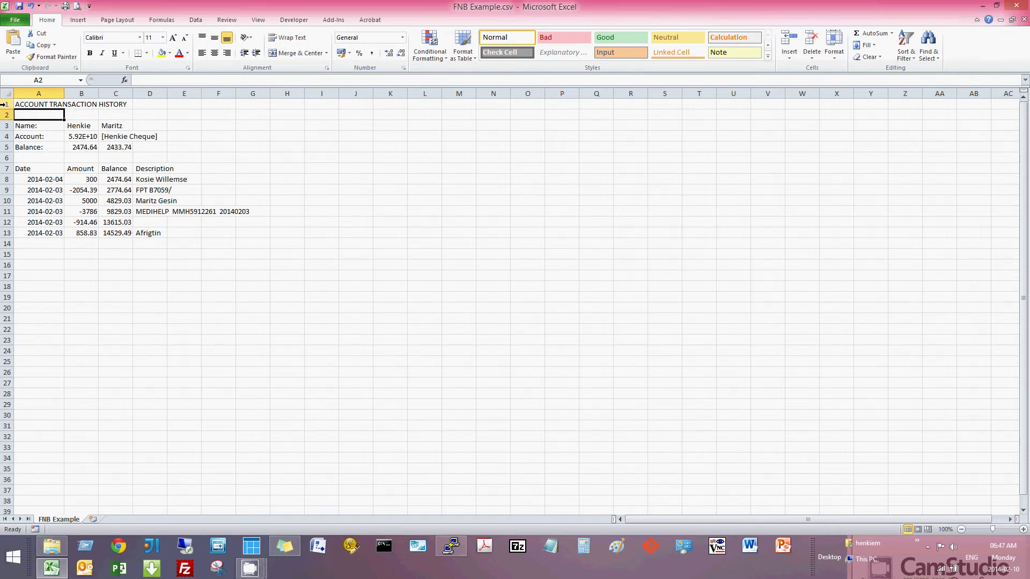
Delete the six account-summary rows 1–6 so the Date, Amount, Balance, Description headings lead.
drag(4, 104, 7, 159)
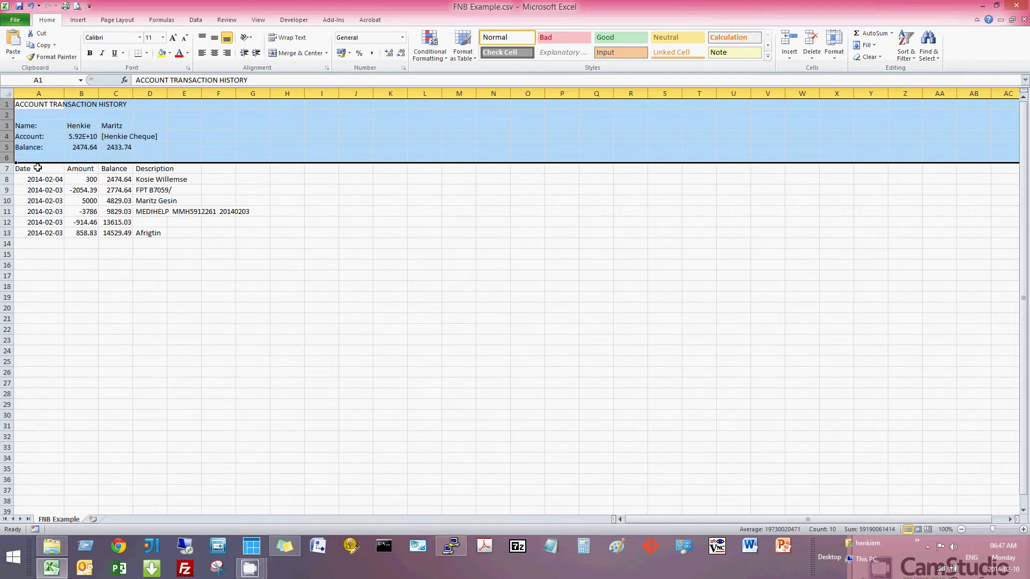
right_click(7, 127)
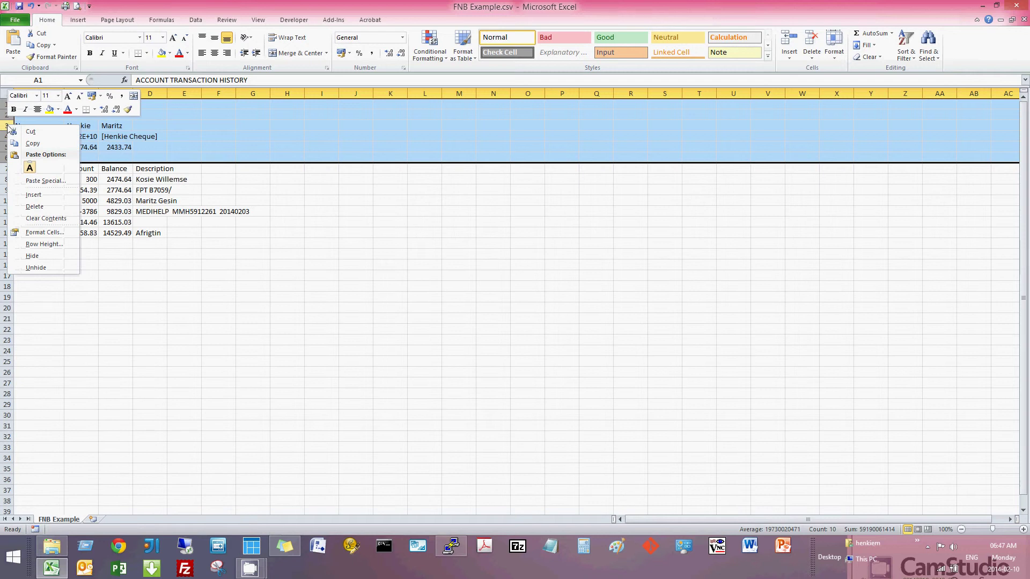
click(40, 208)
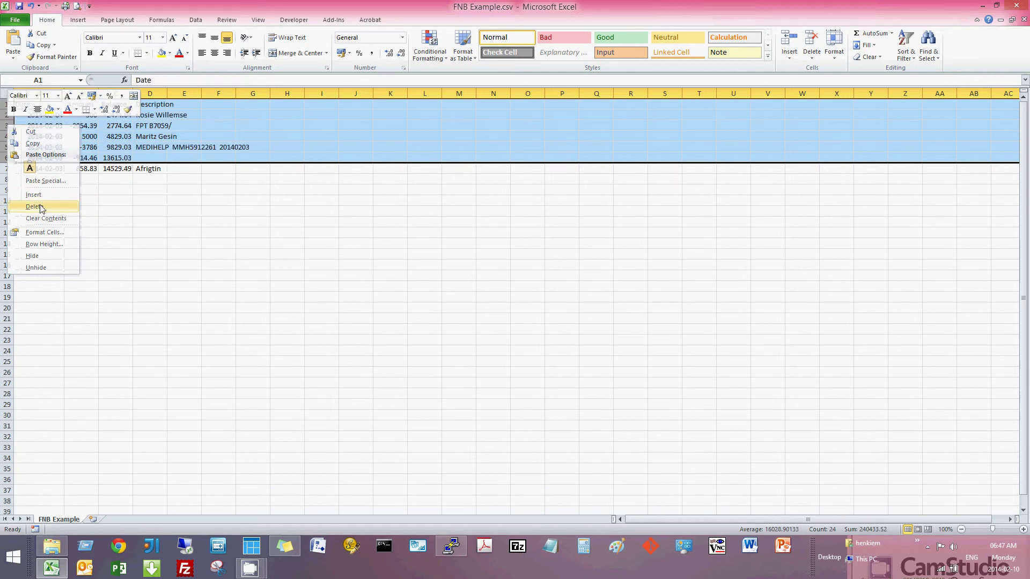
click(55, 203)
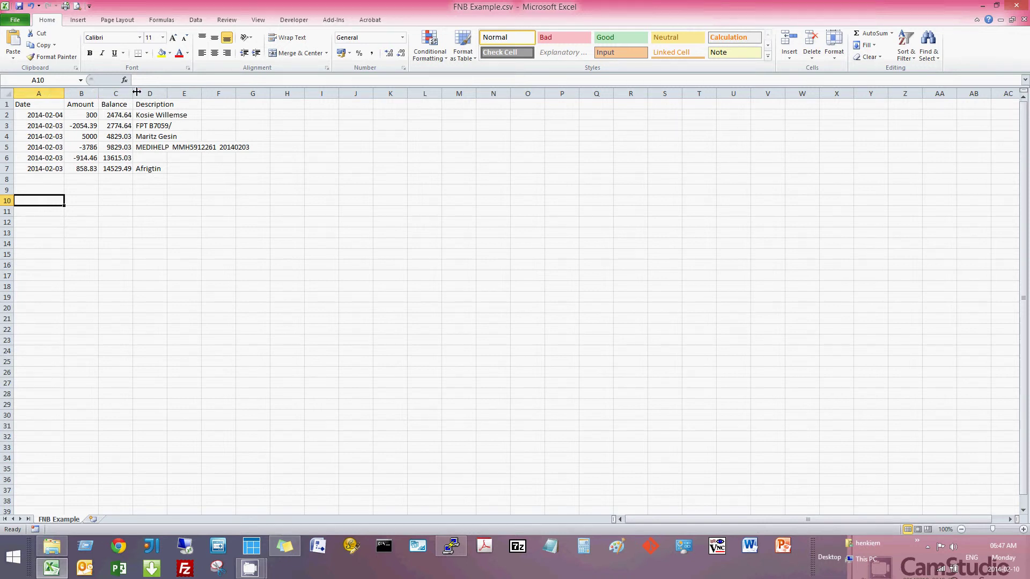
Widen the Description column and delete the final Afrigtin transaction row (258.83).
drag(167, 94, 264, 93)
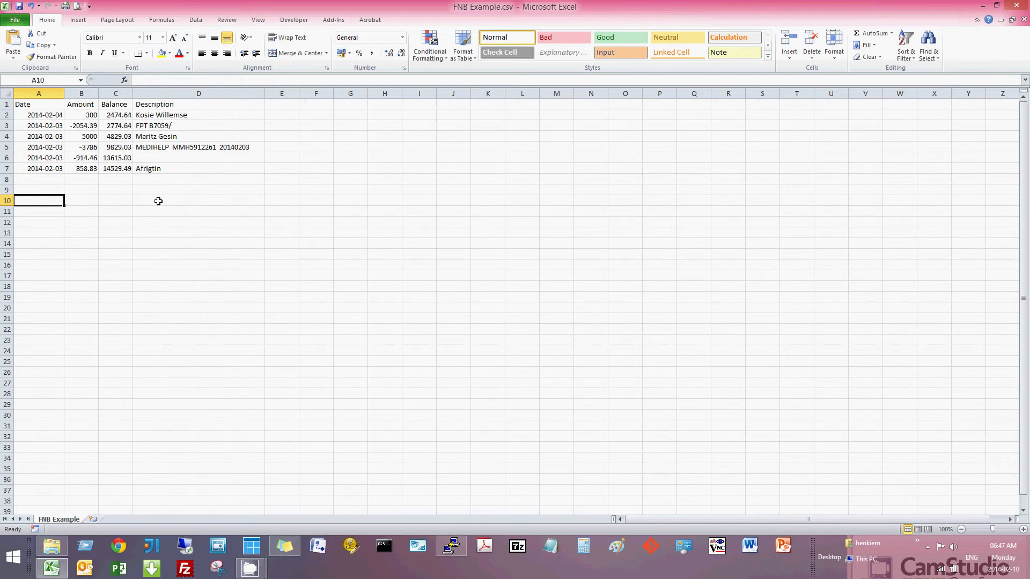
click(4, 169)
right_click(3, 169)
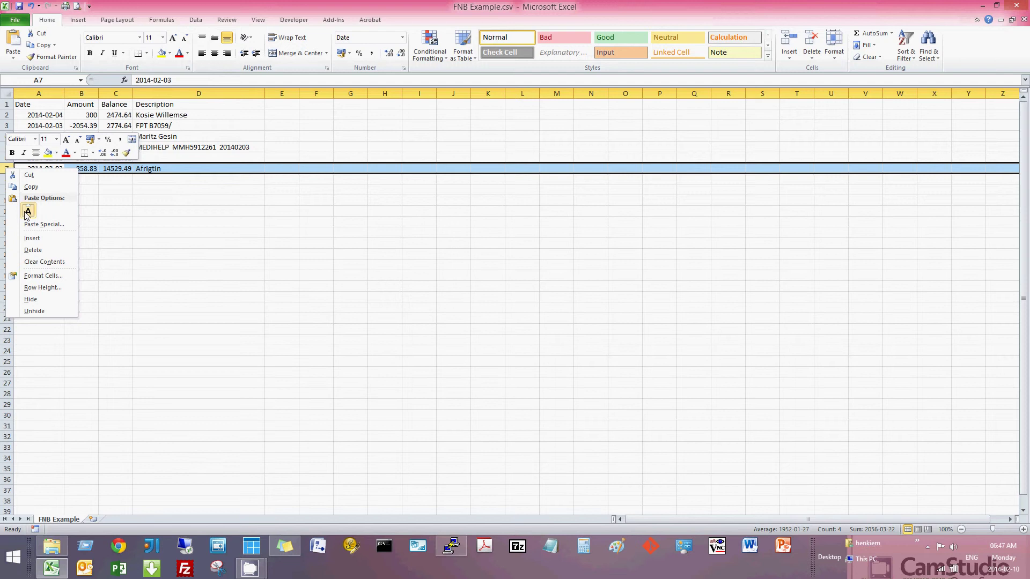
click(33, 250)
click(150, 223)
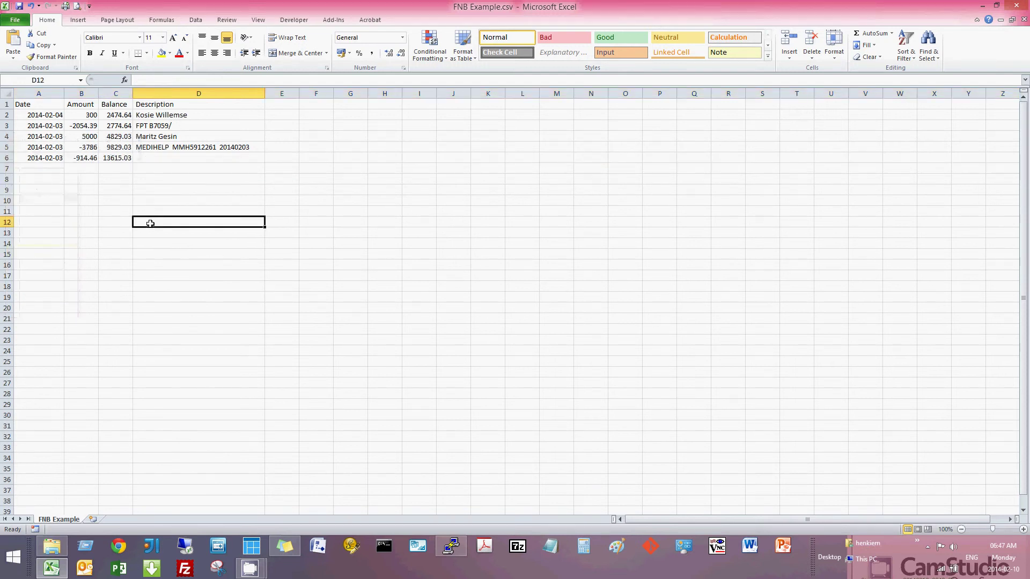
Strip the leading space from the Amount, Balance and Description headings in B1–D1.
click(74, 104)
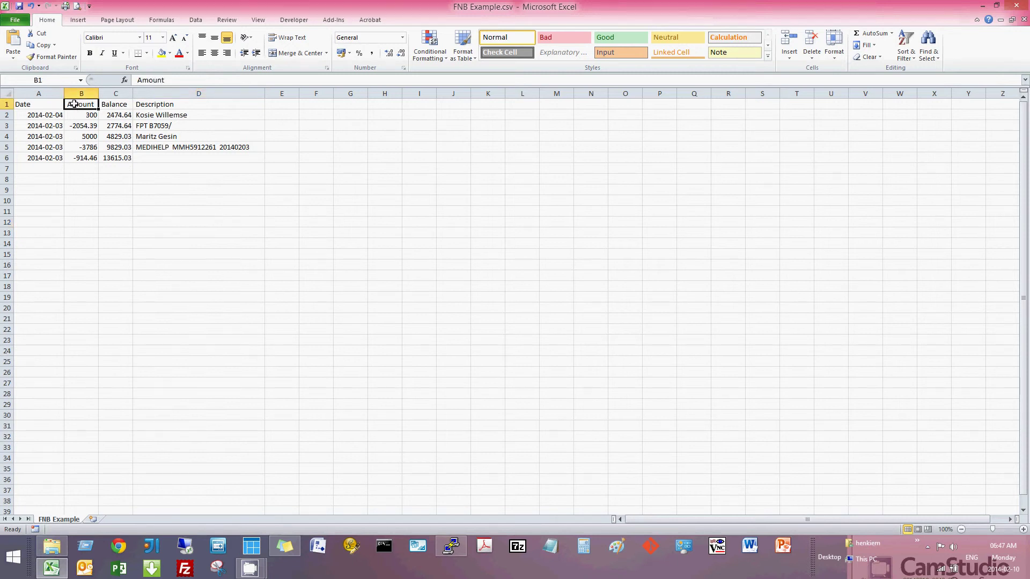
click(139, 80)
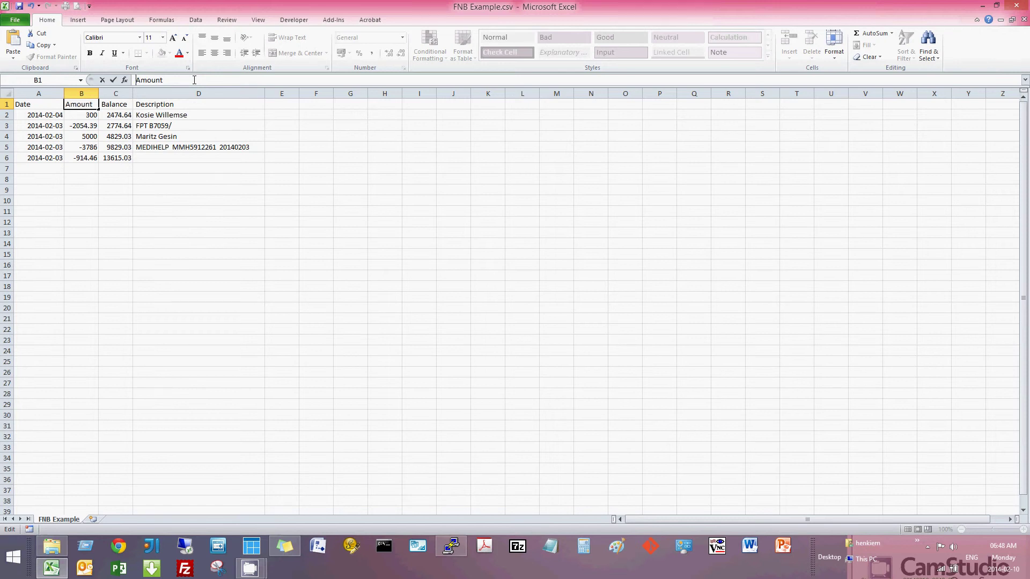
key(Return)
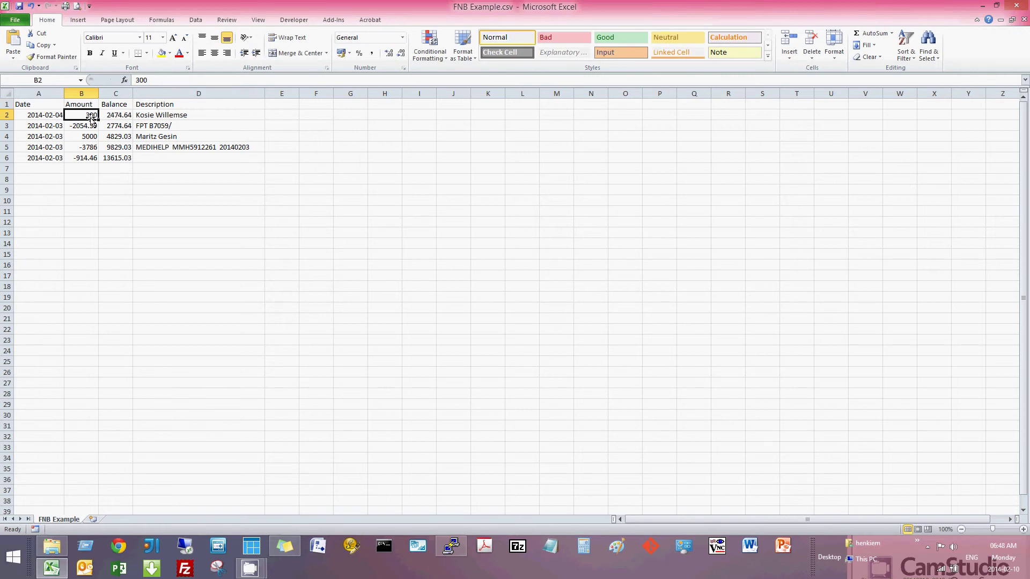
click(124, 104)
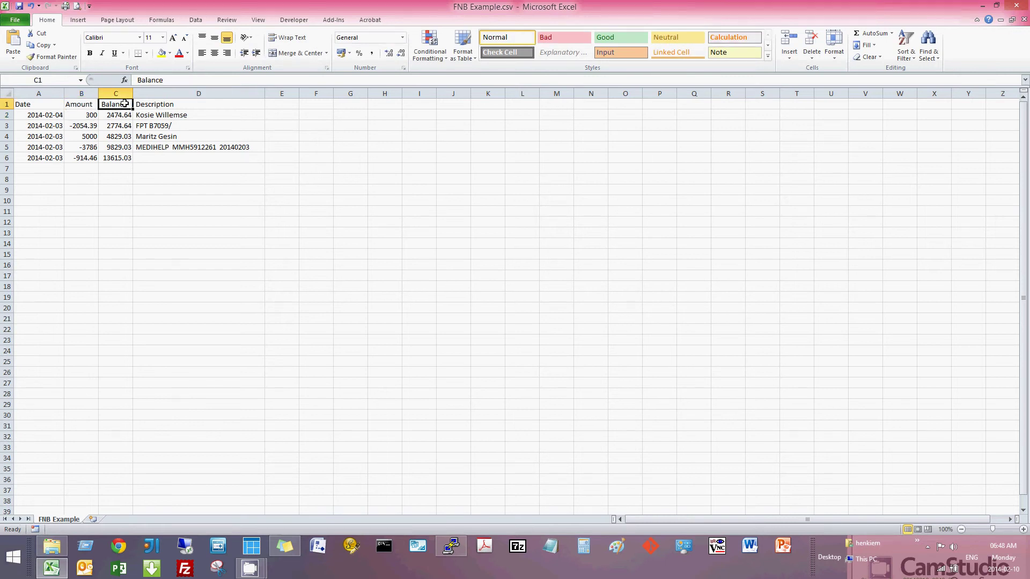
click(138, 79)
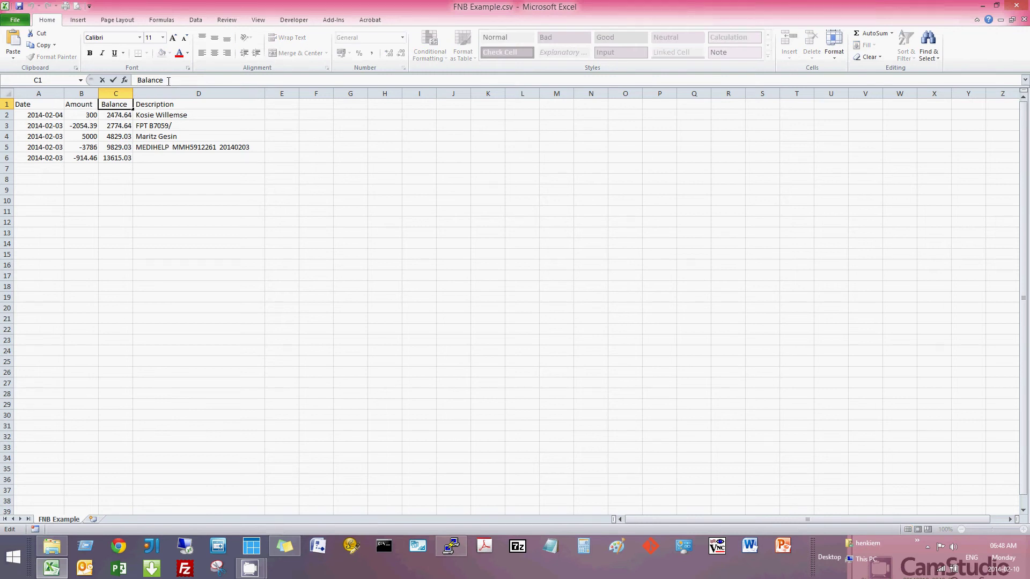
key(BackSpace)
click(151, 103)
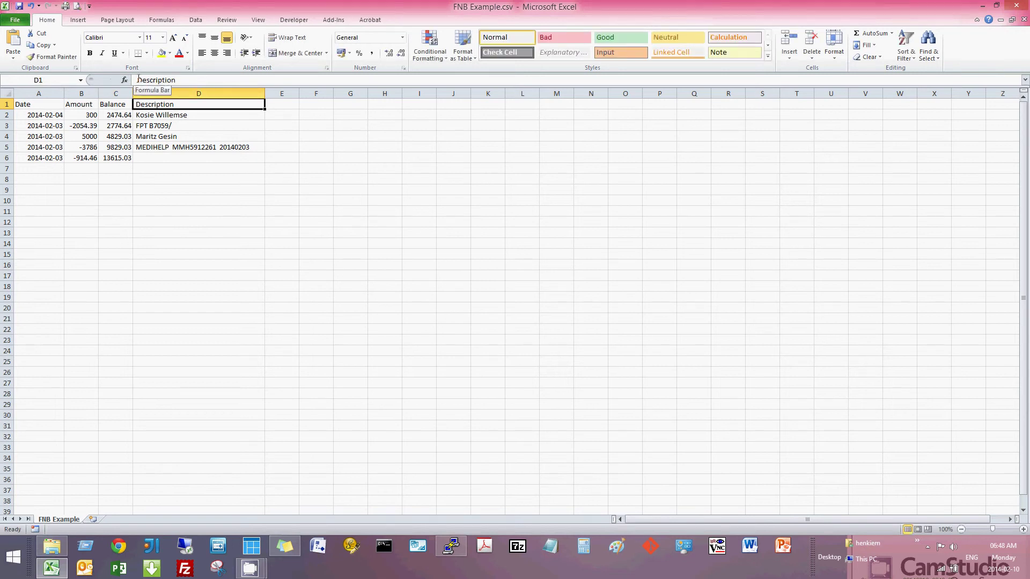
click(138, 80)
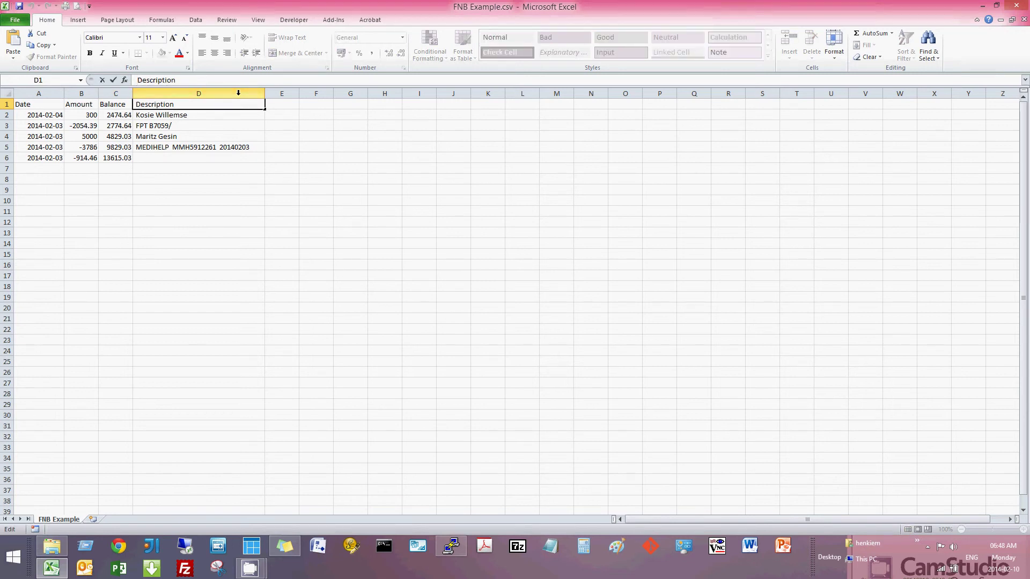
key(Delete)
click(204, 113)
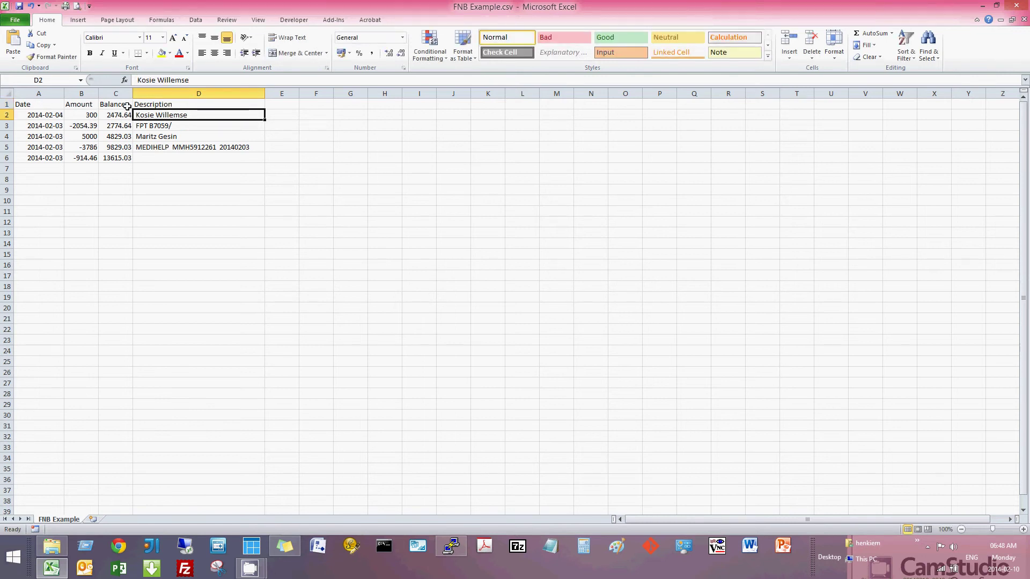
click(105, 181)
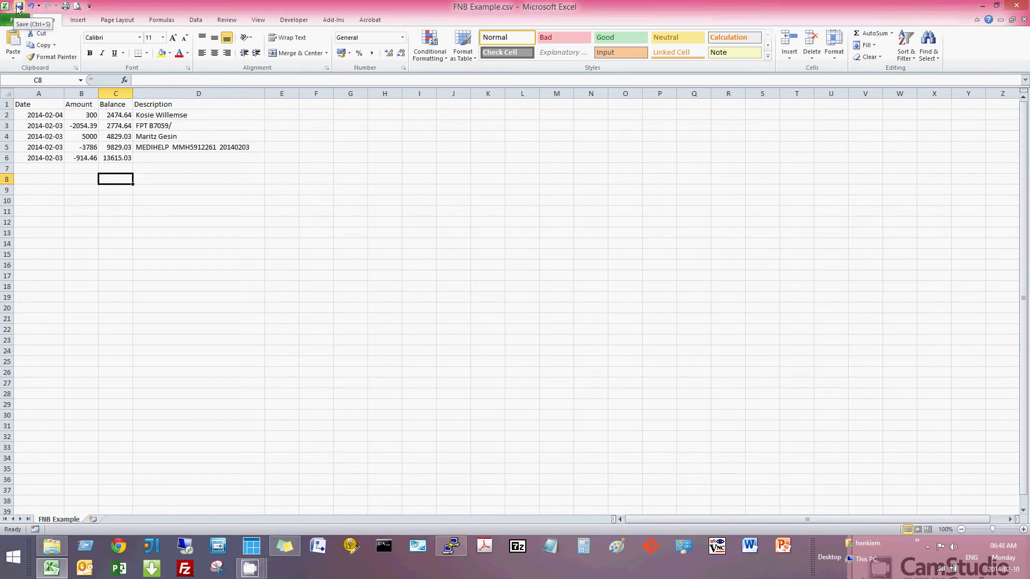
Save FNB Example.csv in CSV format and minimize Excel.
click(19, 7)
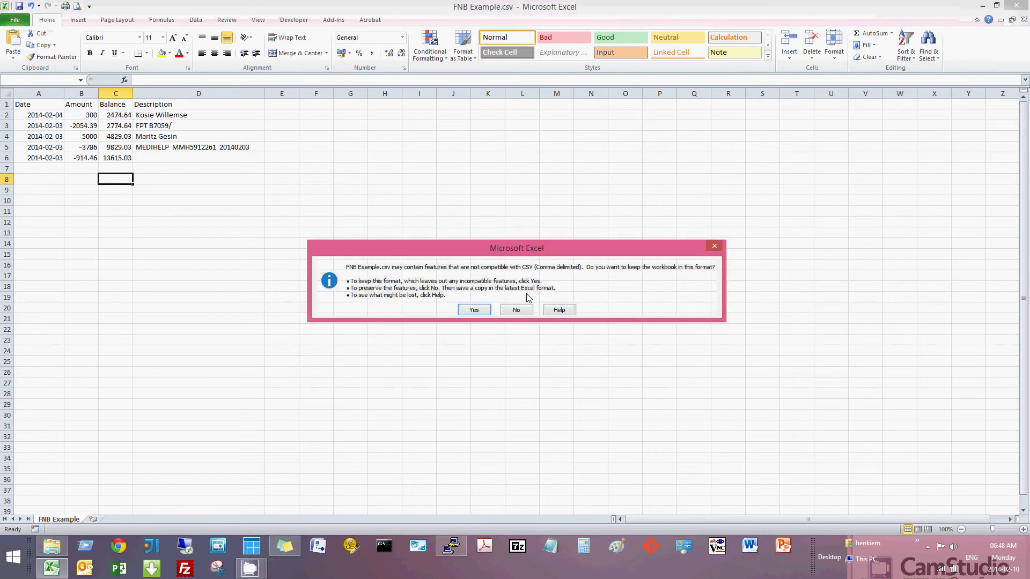
click(475, 310)
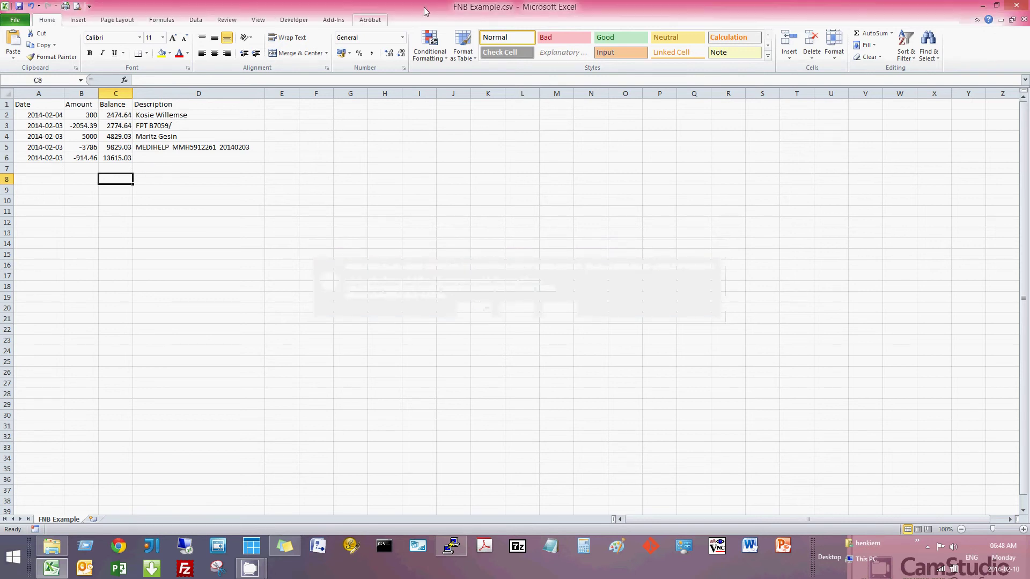
click(982, 7)
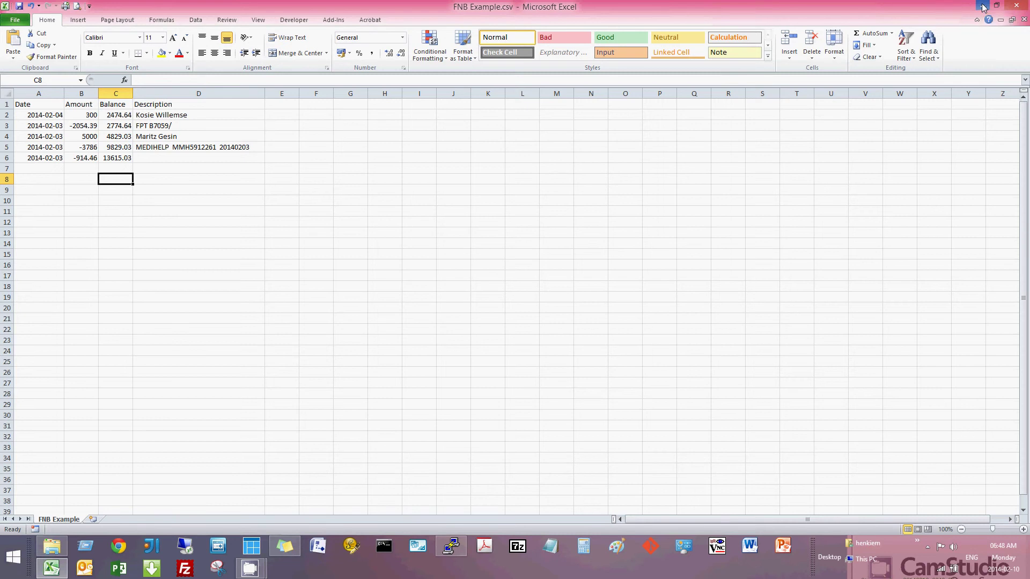
Sign in to SuperSwim Admin Online at superswim.adminonline.co.za in Chrome.
click(984, 8)
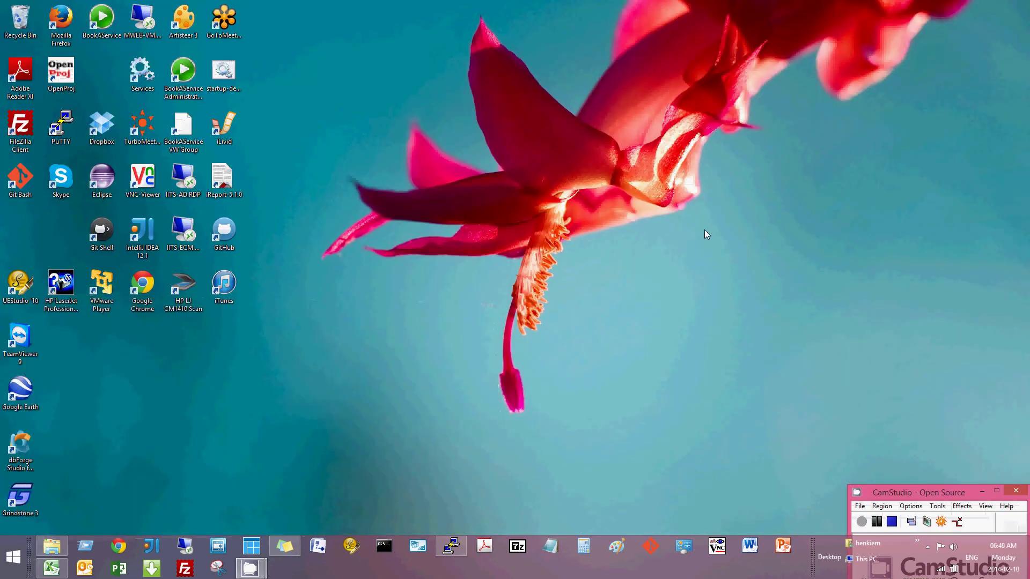
click(119, 546)
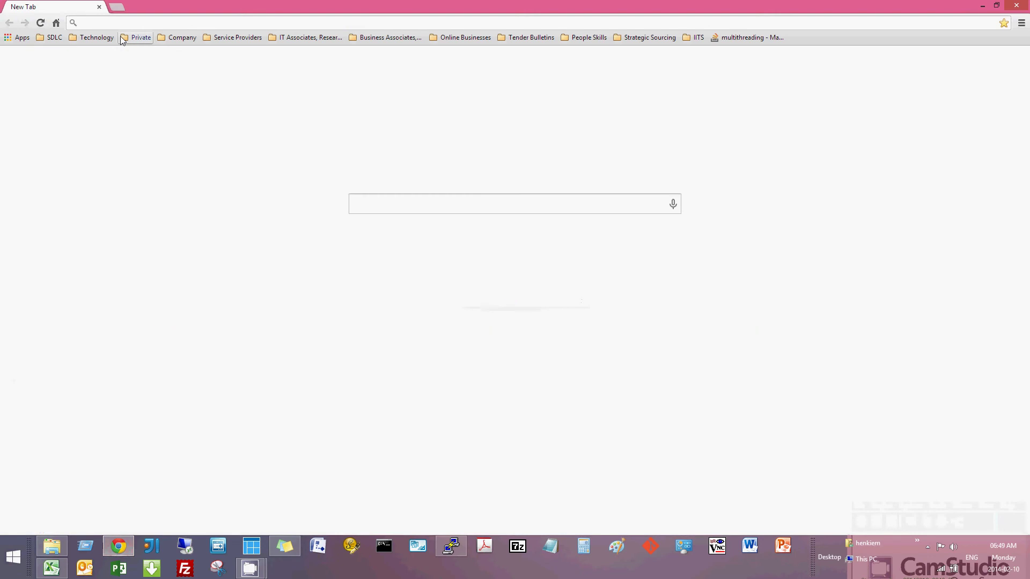
text(sc=Super)
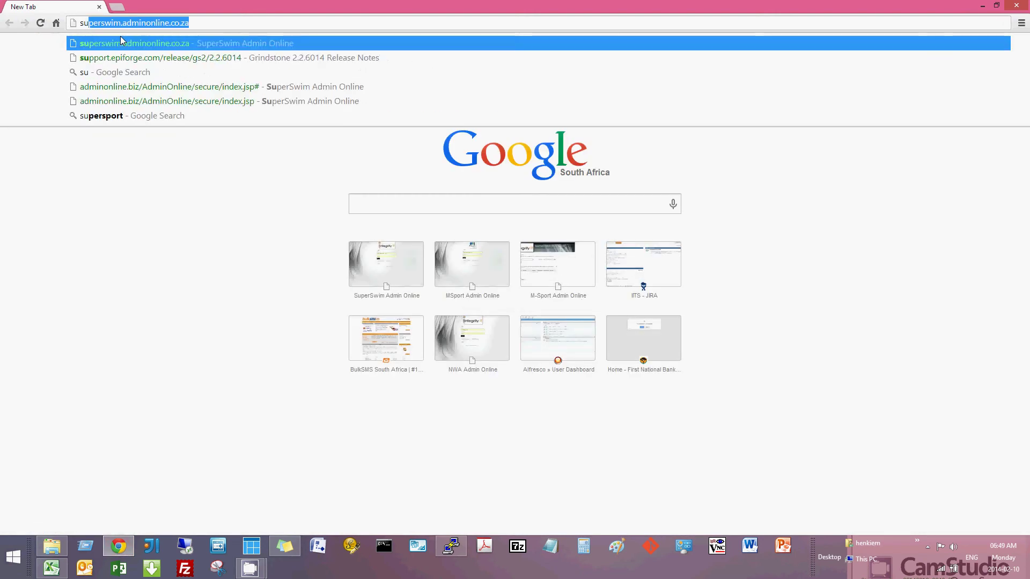
key(Return)
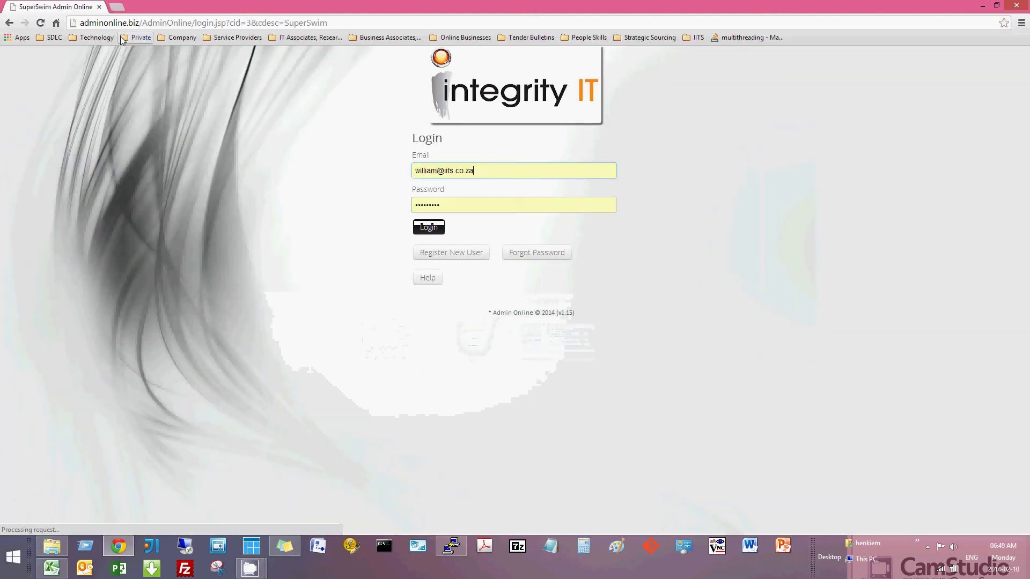
click(439, 229)
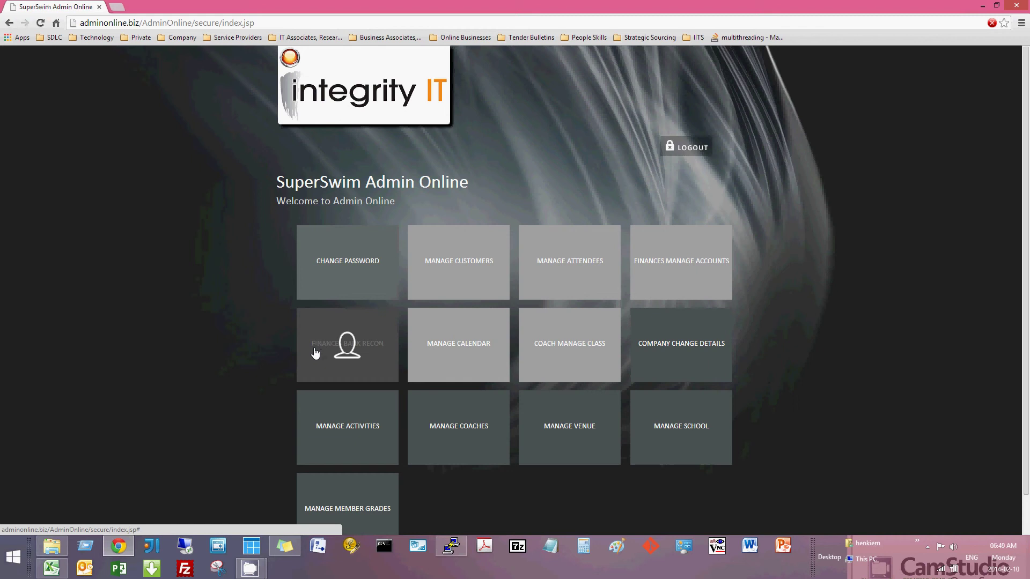
Go to Finances Bank Recon and open its Import CSV File page.
click(345, 351)
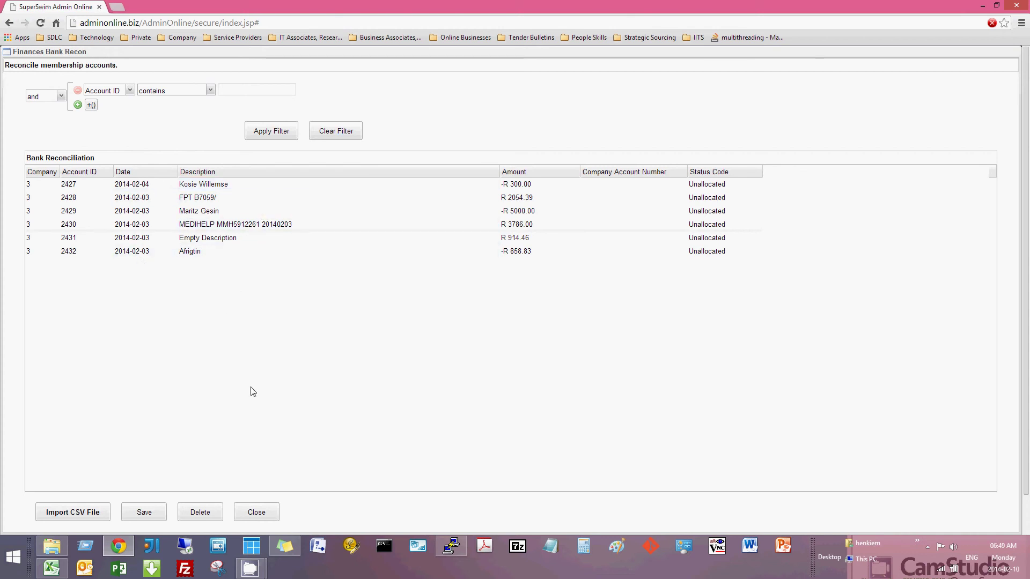
click(72, 514)
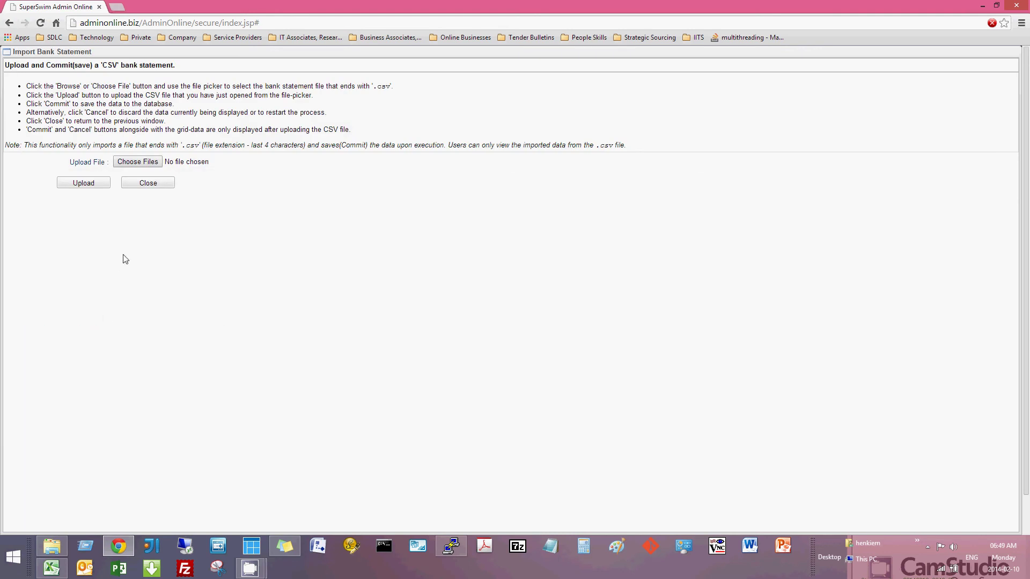
Upload FNB Example.csv to preview its five statement transactions.
click(137, 168)
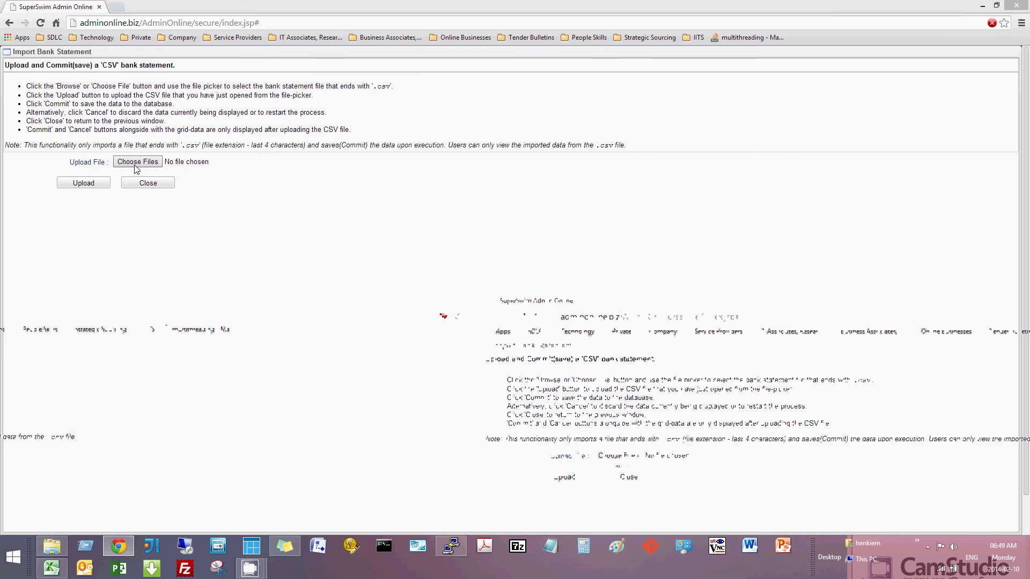
drag(288, 136, 243, 117)
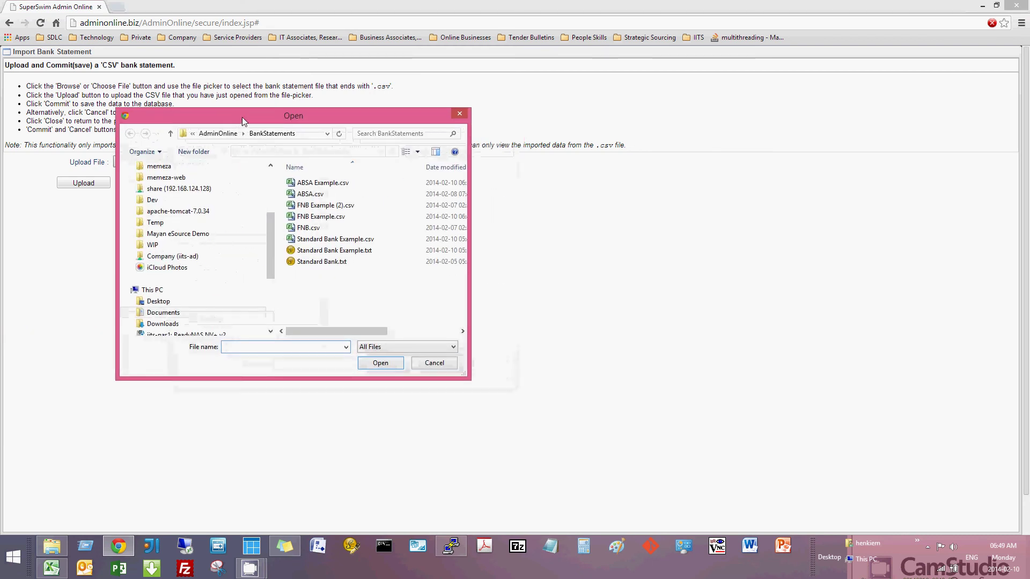
drag(333, 117, 507, 94)
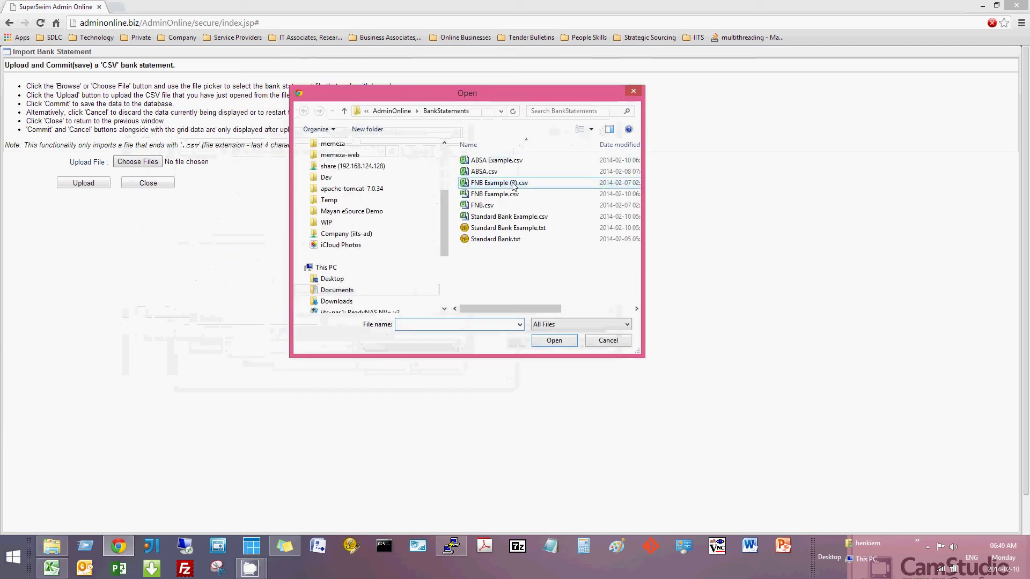
click(494, 194)
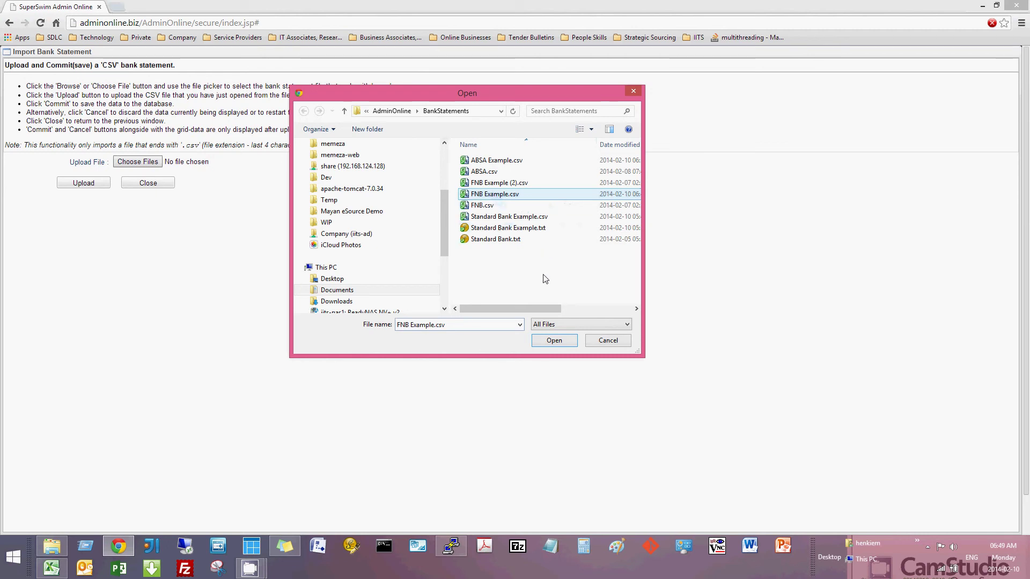
click(550, 342)
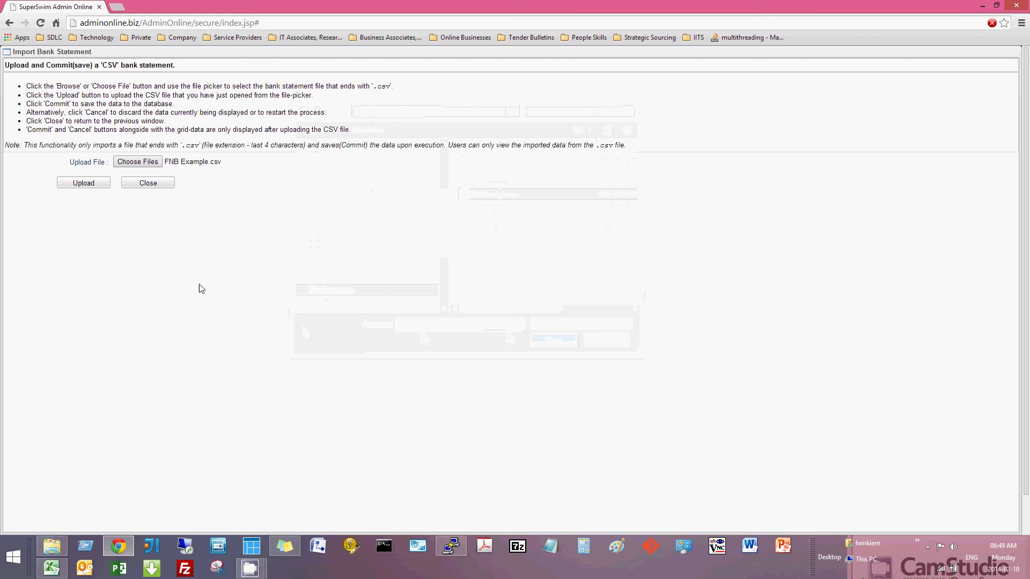
click(85, 185)
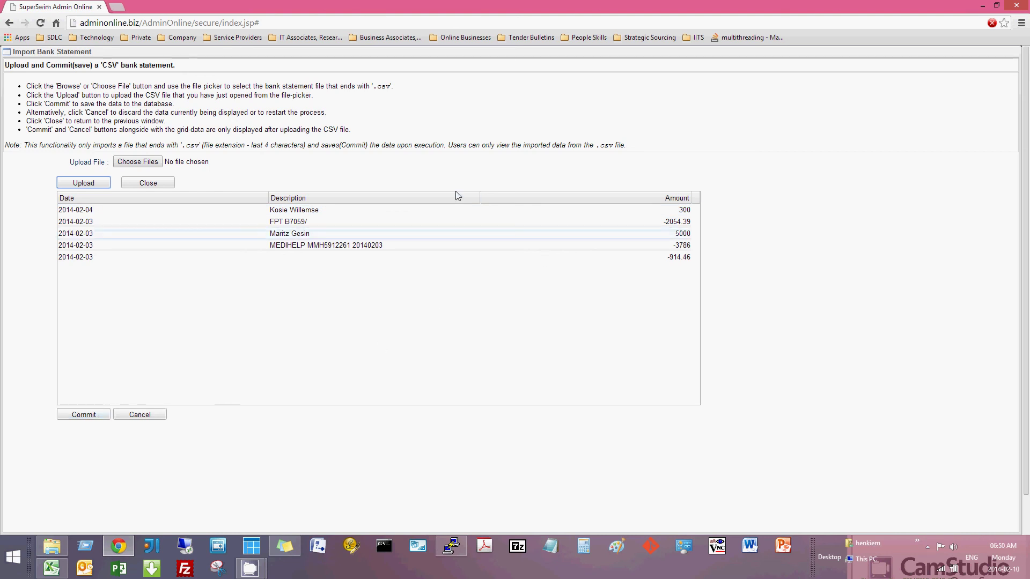
Commit the five rows as Unallocated records 2433–2437 and return to Bank Reconciliation.
click(278, 261)
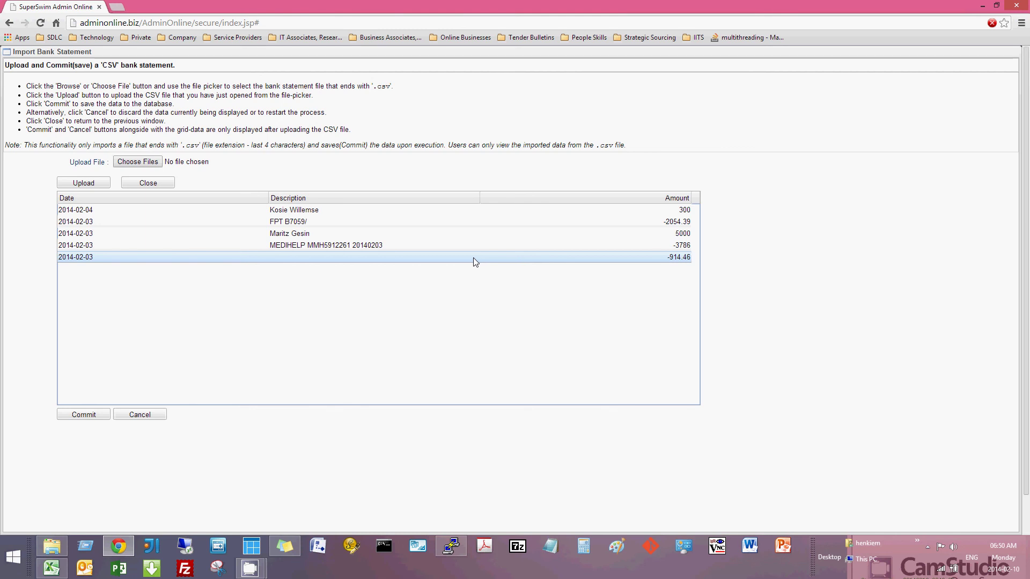
click(82, 415)
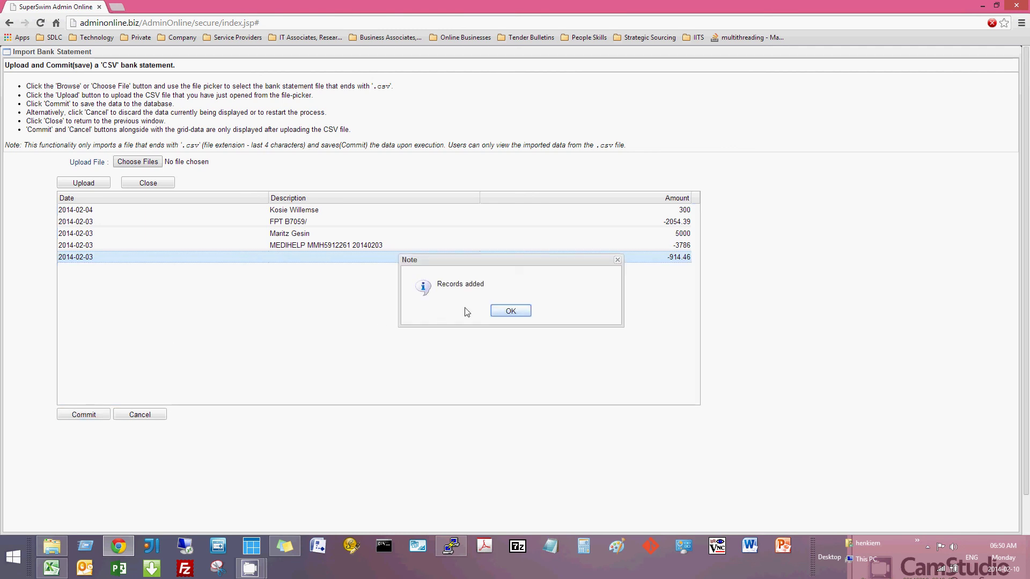
click(511, 312)
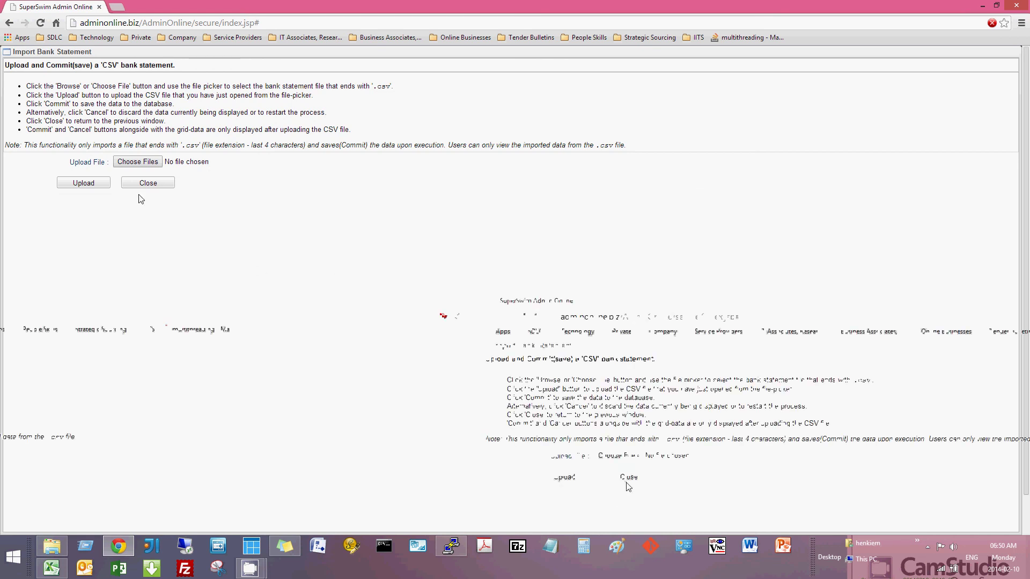
click(149, 183)
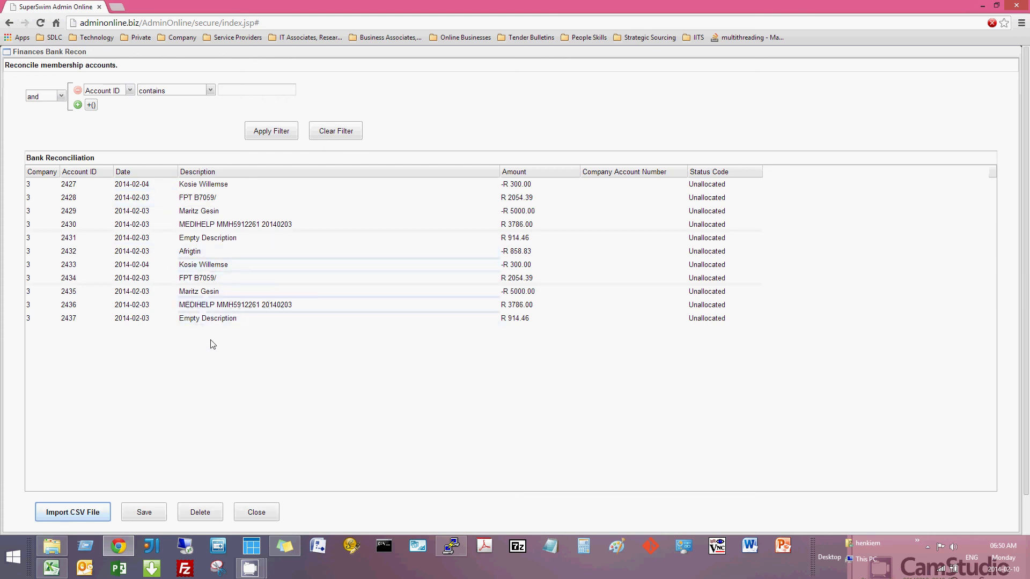
Inspect the empty Description of record 2437, then minimize the Admin Online browser to the desktop.
click(211, 322)
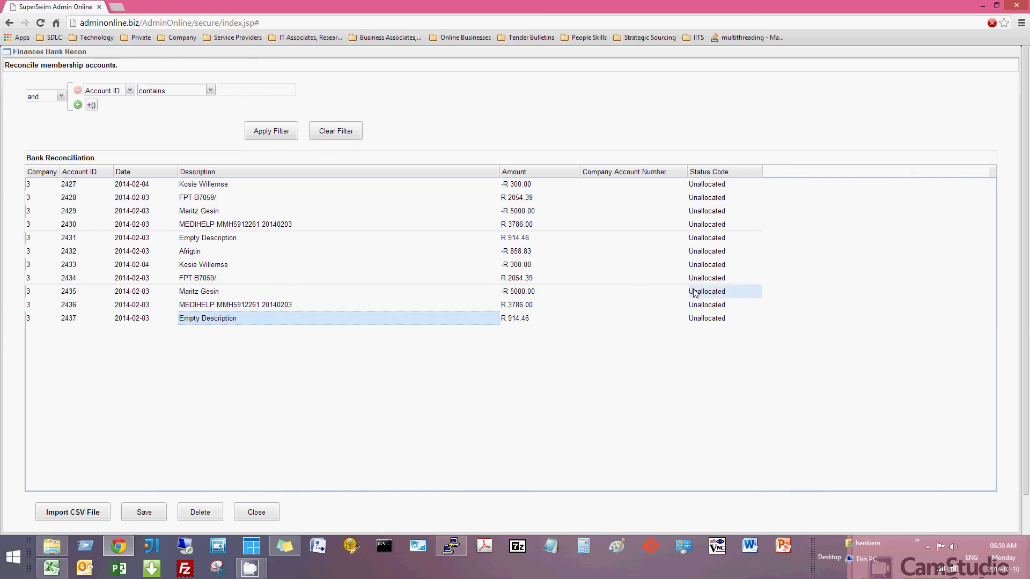
click(983, 5)
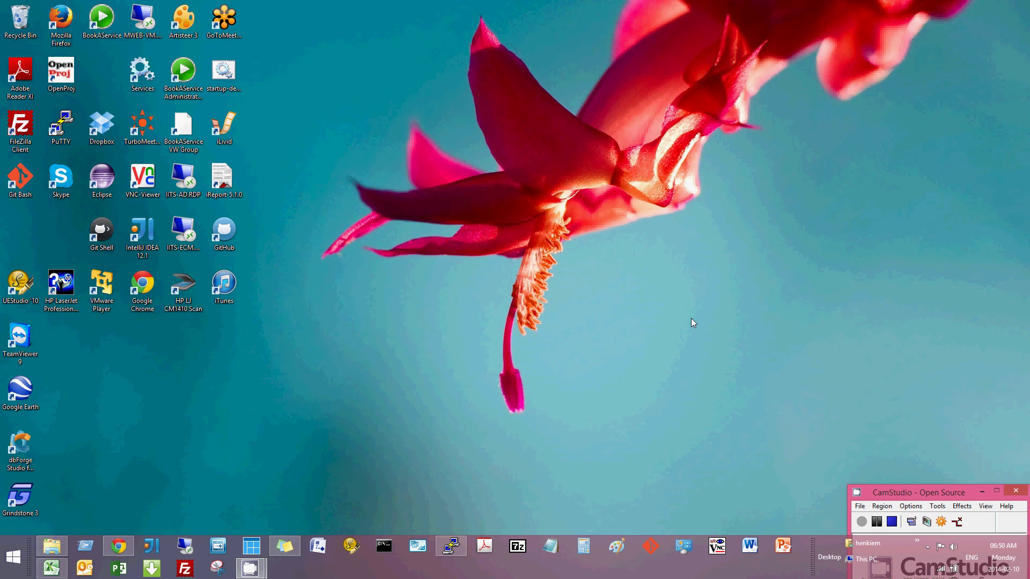